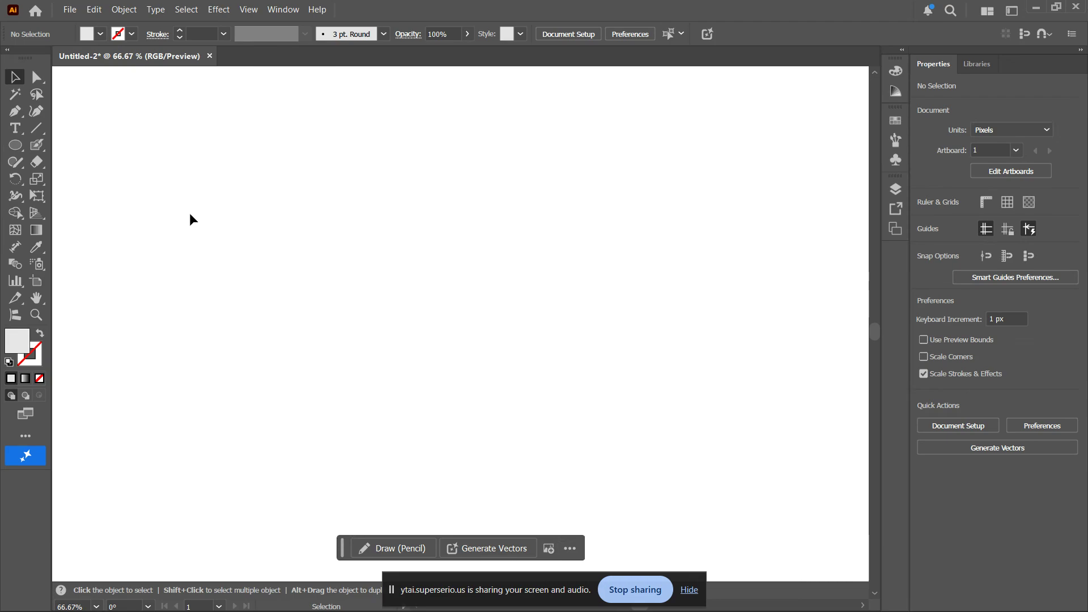
Draw a circle about 89 px in diameter with the Ellipse tool in the upper part of the artboard.
{"action": "left_click", "coordinate": [16, 145]}
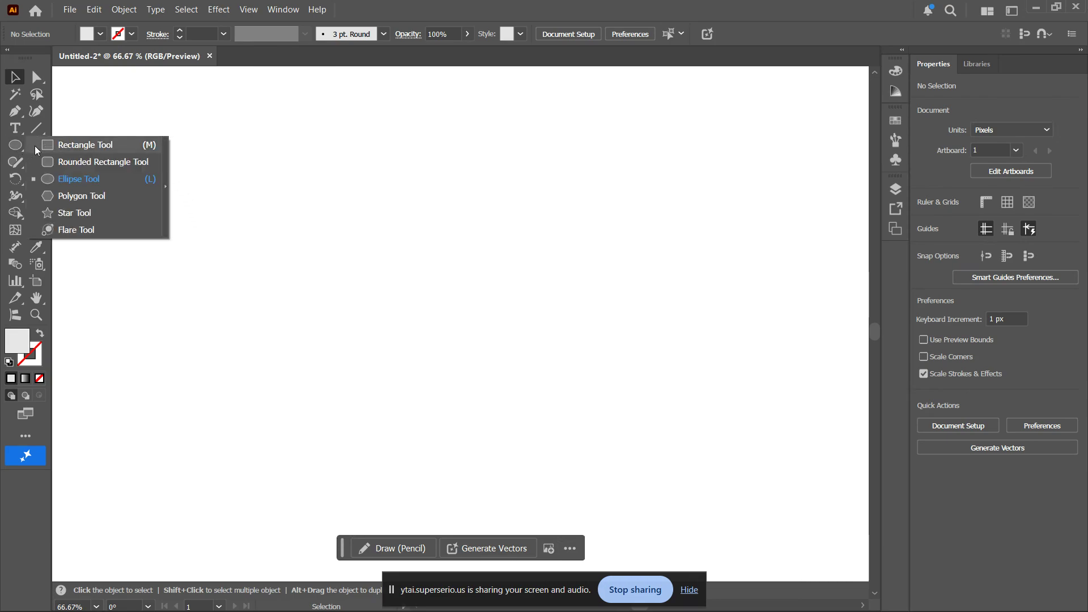
{"action": "left_click", "coordinate": [109, 180]}
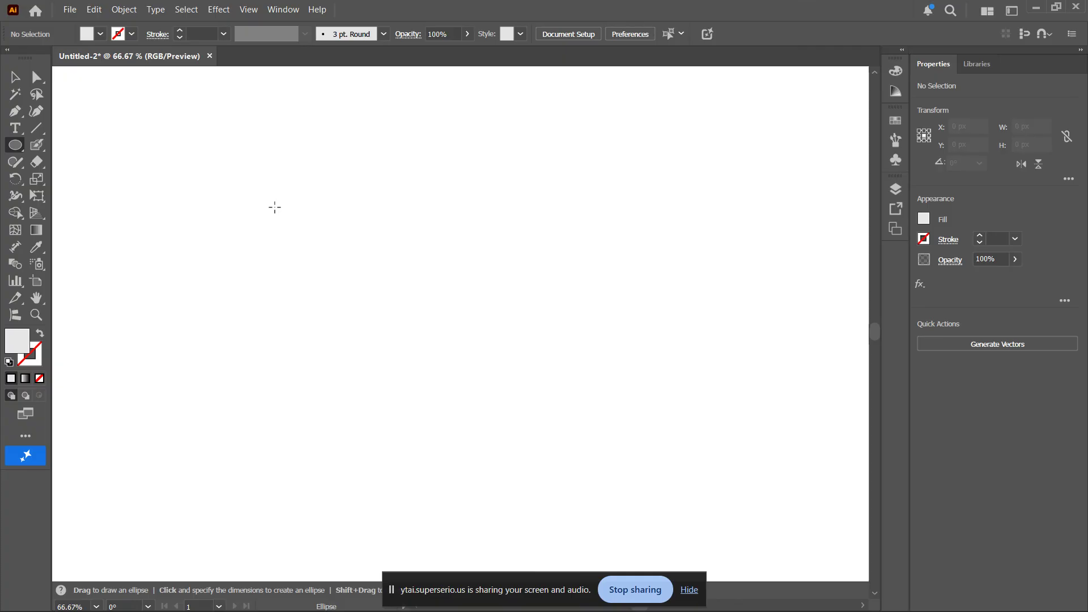
{"action": "left_click_drag", "start_coordinate": [274, 207], "coordinate": [339, 271]}
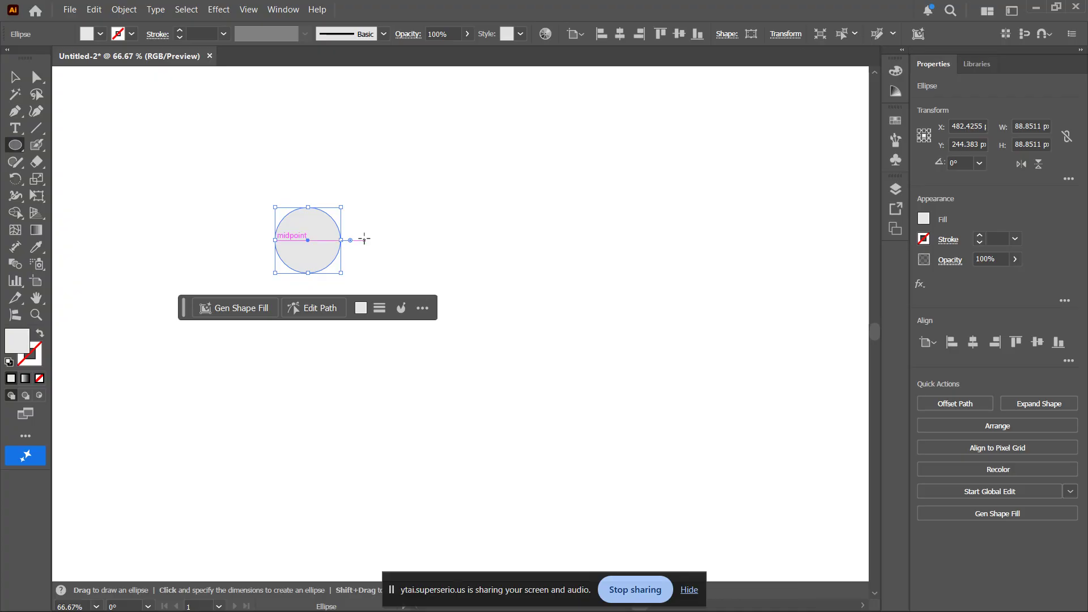
{"action": "key", "text": "v"}
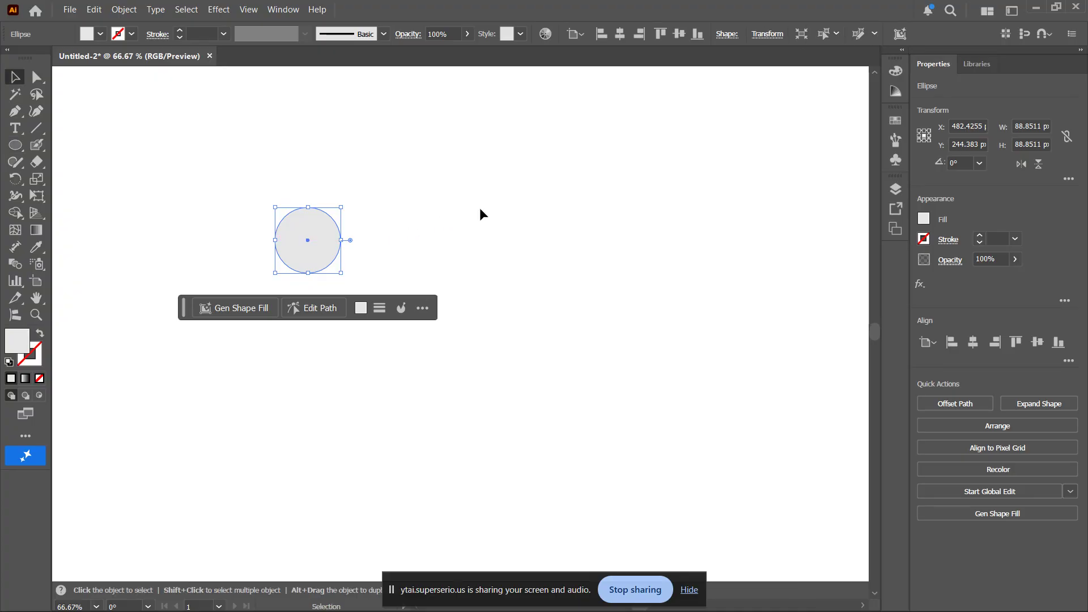
{"action": "left_click", "coordinate": [480, 209]}
{"action": "left_click", "coordinate": [327, 230]}
{"action": "key", "text": "a"}
{"action": "key", "text": "v"}
{"action": "left_click_drag", "start_coordinate": [321, 232], "coordinate": [377, 202]}
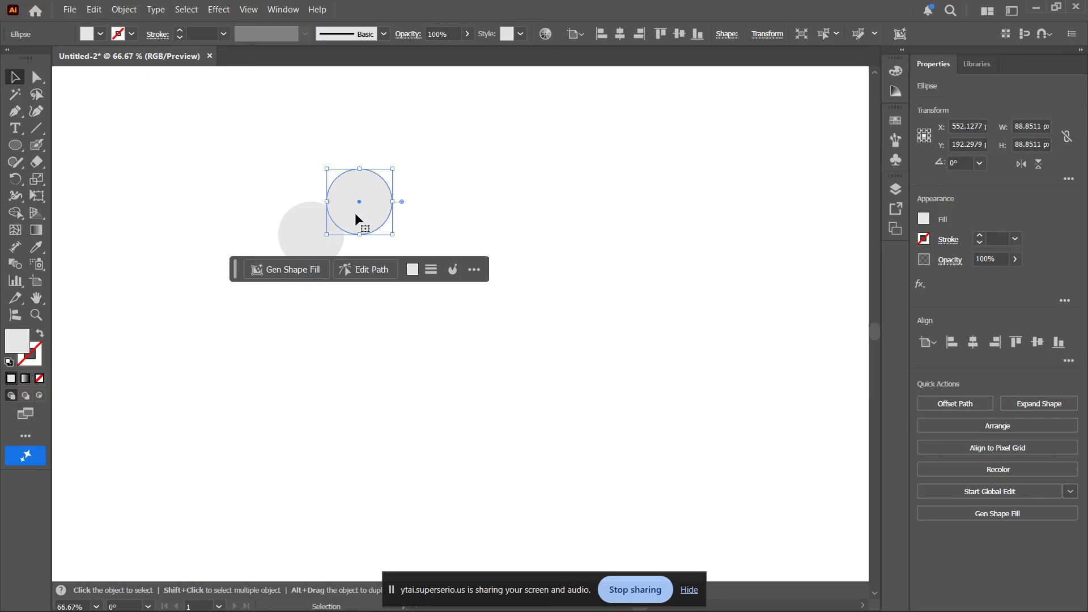
{"action": "key", "text": "Delete"}
Draw a circle about 162 px in diameter and overlap it with the small circle's upper-right side.
{"action": "left_click", "coordinate": [14, 145]}
{"action": "mouse_move", "coordinate": [335, 151]}
{"action": "left_mouse_down"}
{"action": "mouse_move", "coordinate": [468, 289]}
{"action": "mouse_move", "coordinate": [457, 270]}
{"action": "left_mouse_up"}
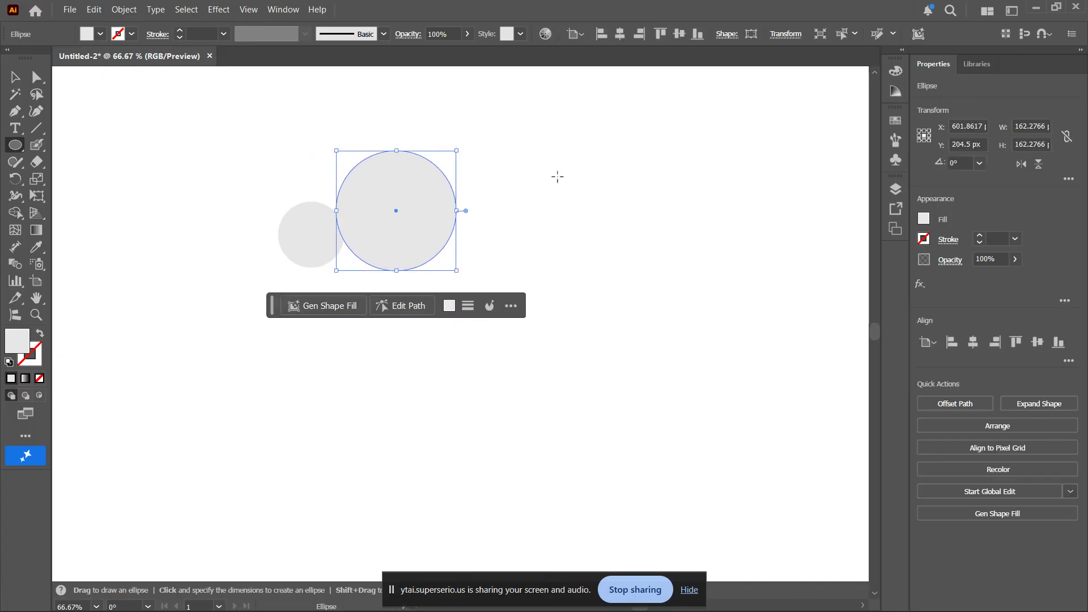
{"action": "key", "text": "v"}
{"action": "left_click_drag", "start_coordinate": [389, 203], "coordinate": [370, 189]}
{"action": "left_click", "coordinate": [556, 217]}
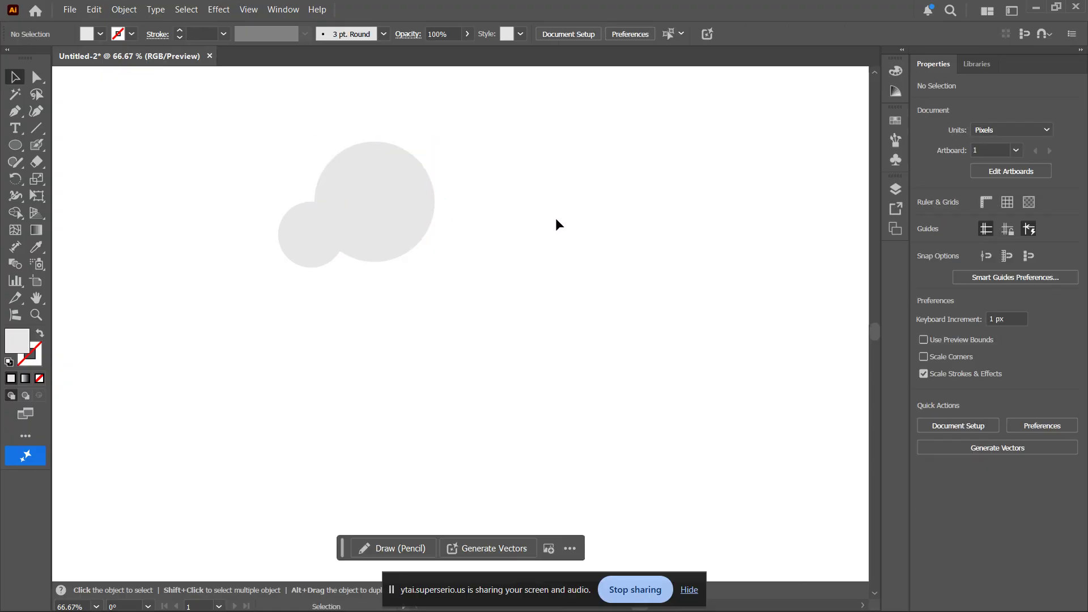
Draw a circle about 123 px in diameter and move it to overlap the large circle's right side.
{"action": "key", "text": "l"}
{"action": "left_click_drag", "start_coordinate": [475, 162], "coordinate": [566, 253]}
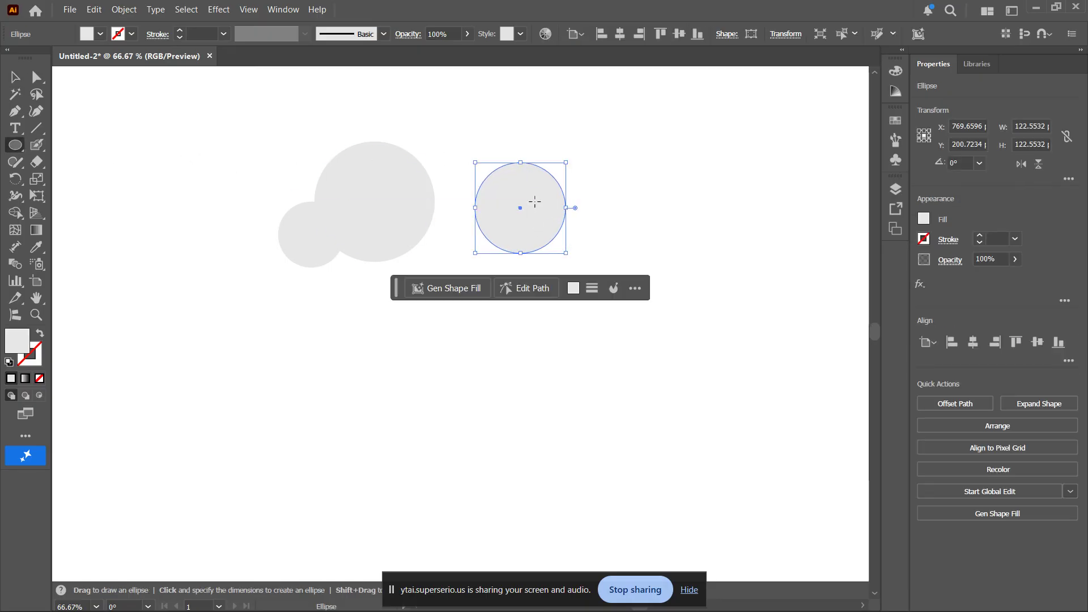
{"action": "key", "text": "v"}
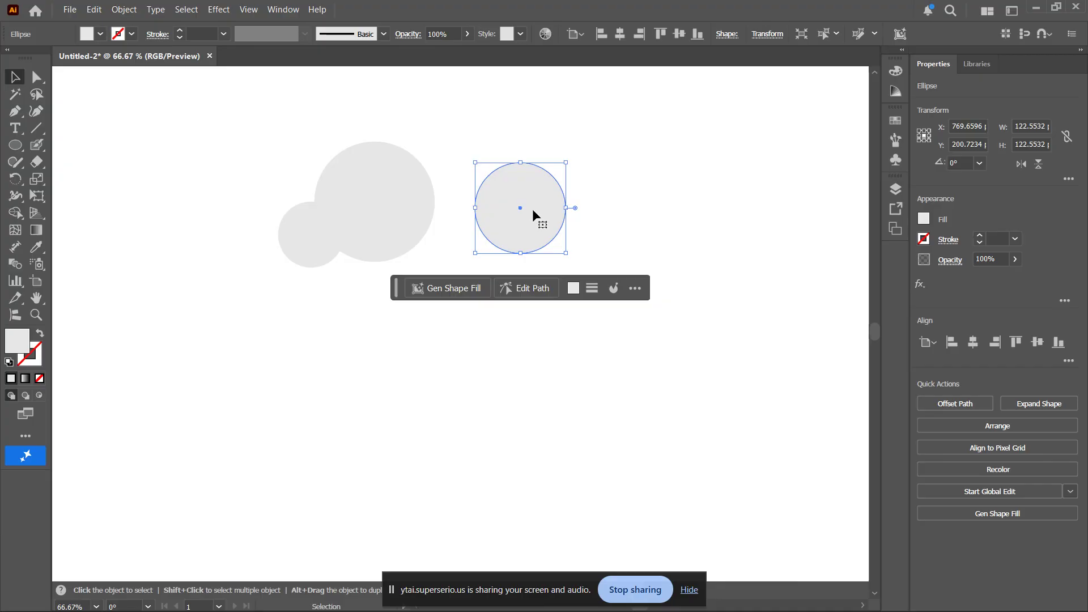
{"action": "left_click_drag", "start_coordinate": [534, 214], "coordinate": [451, 213]}
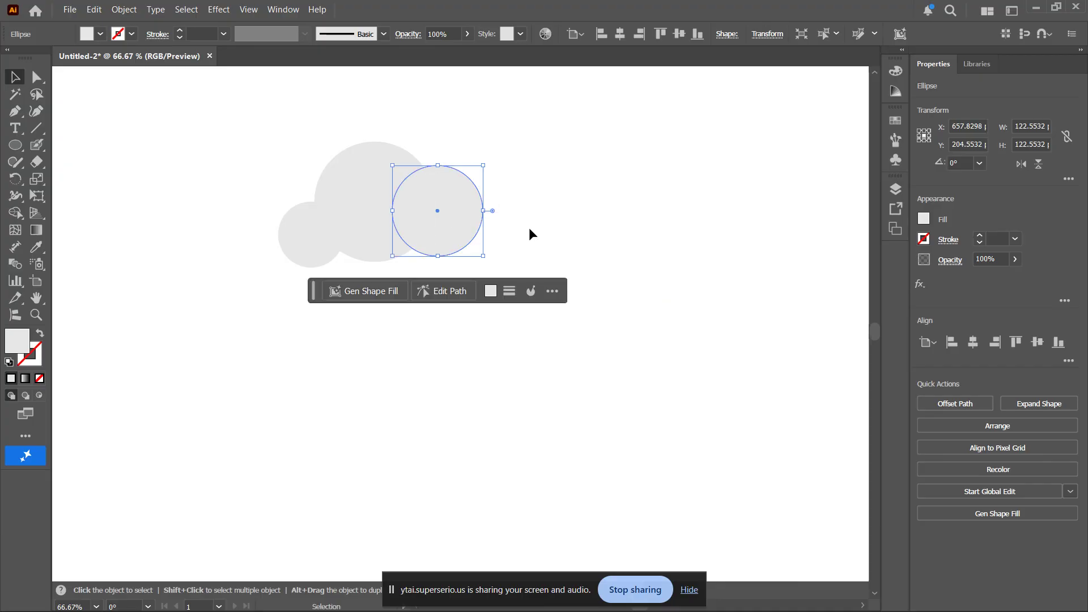
{"action": "left_click", "coordinate": [617, 299]}
Add an ellipse about 98 by 83 px at the cloud's right end and shift the small left circle further into the large one.
{"action": "left_click", "coordinate": [15, 145]}
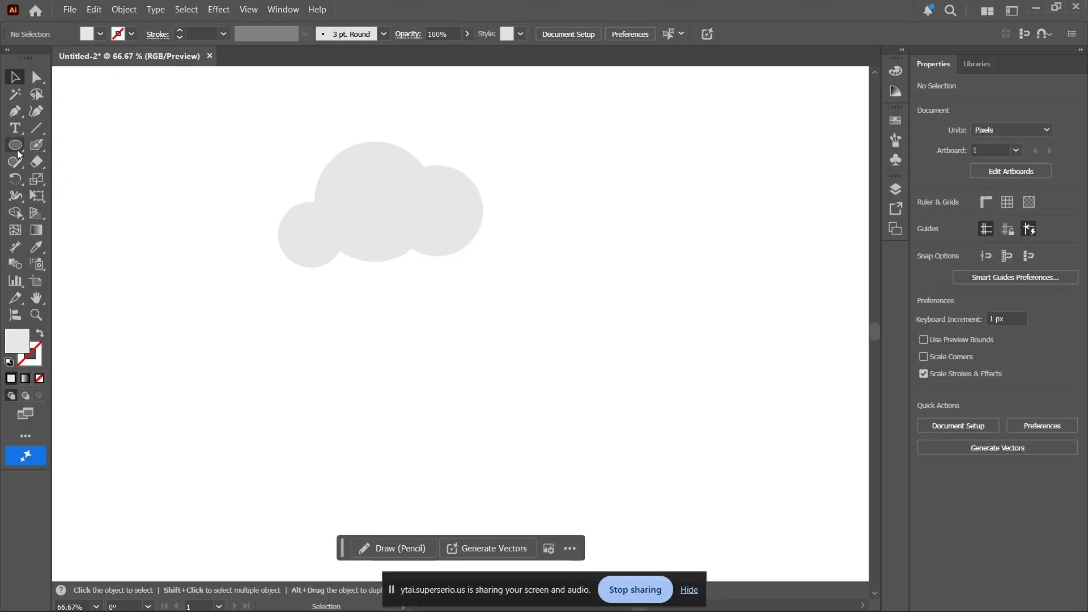
{"action": "left_click_drag", "start_coordinate": [565, 181], "coordinate": [529, 253]}
{"action": "key", "text": "v"}
{"action": "left_click_drag", "start_coordinate": [505, 214], "coordinate": [499, 222]}
{"action": "left_click_drag", "start_coordinate": [294, 234], "coordinate": [311, 215]}
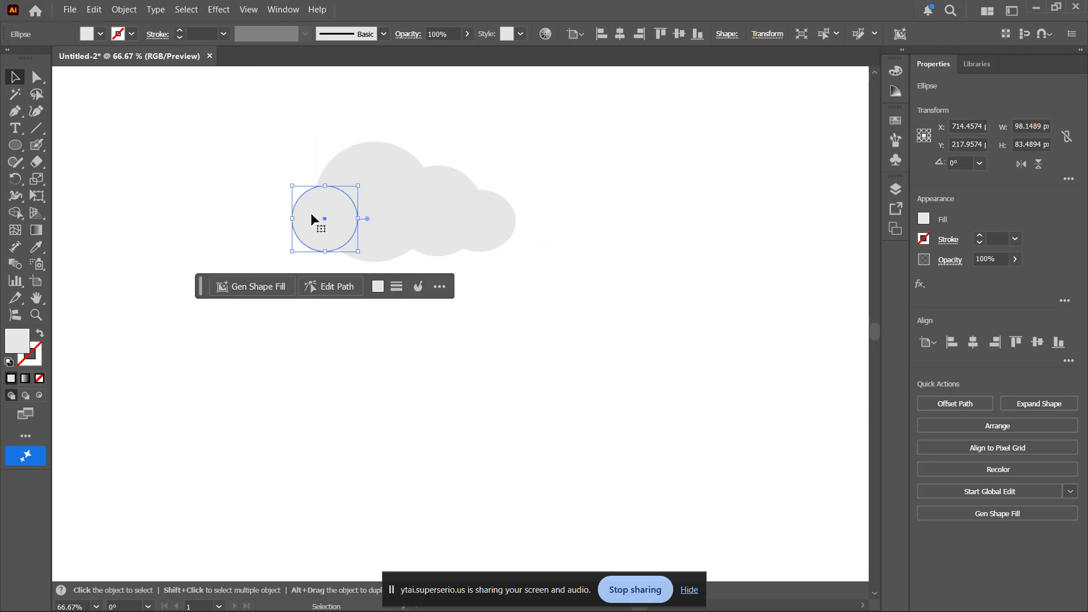
{"action": "left_click", "coordinate": [564, 173]}
Unite all four overlapping shapes into a single cloud shape with Pathfinder.
{"action": "left_click_drag", "start_coordinate": [236, 120], "coordinate": [579, 307]}
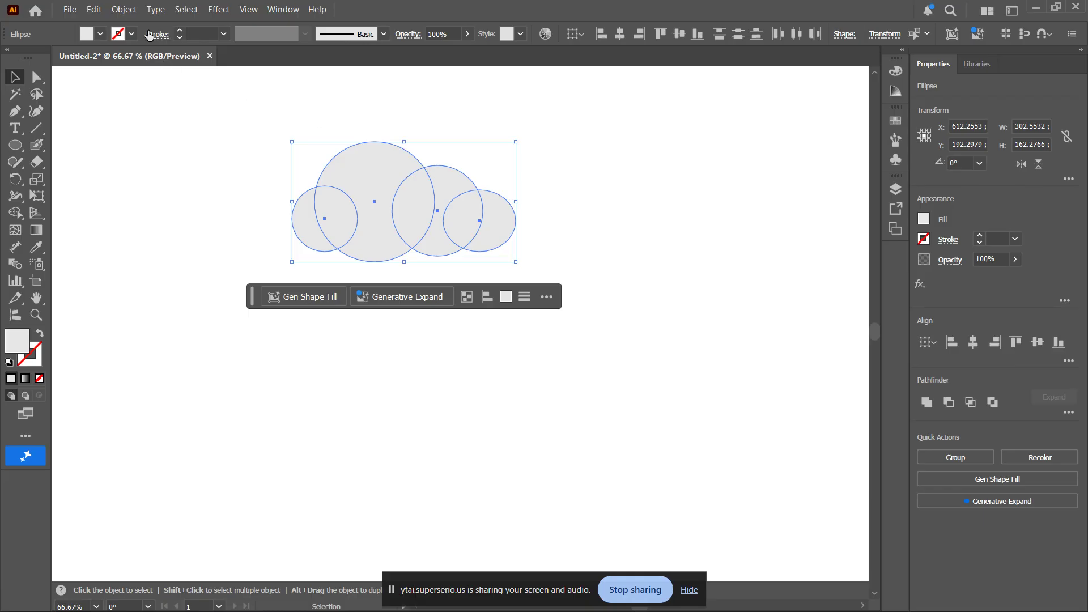
{"action": "left_click", "coordinate": [281, 10]}
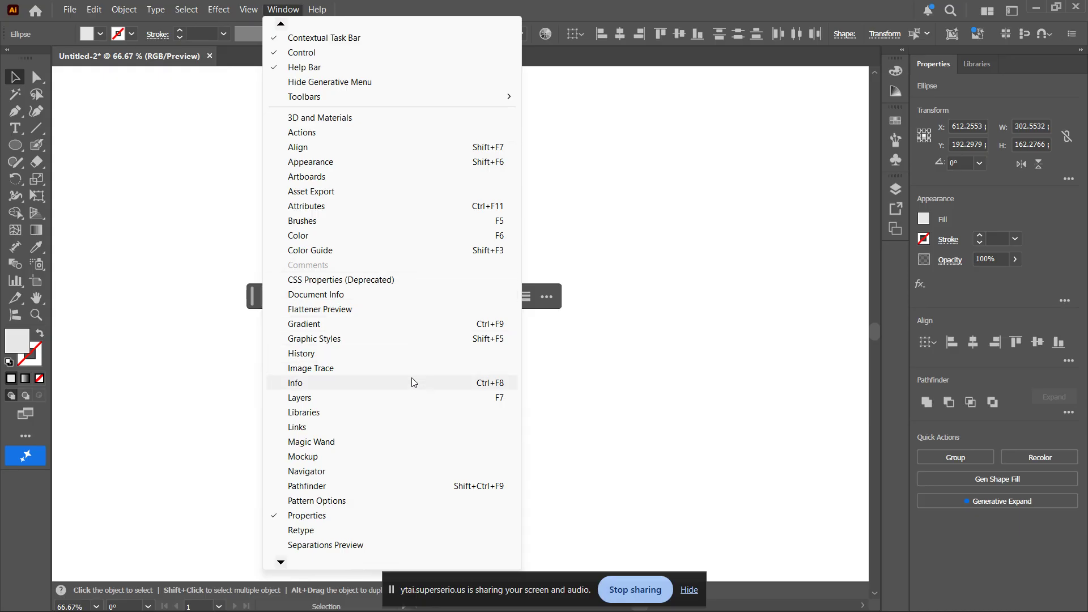
{"action": "left_click", "coordinate": [411, 486]}
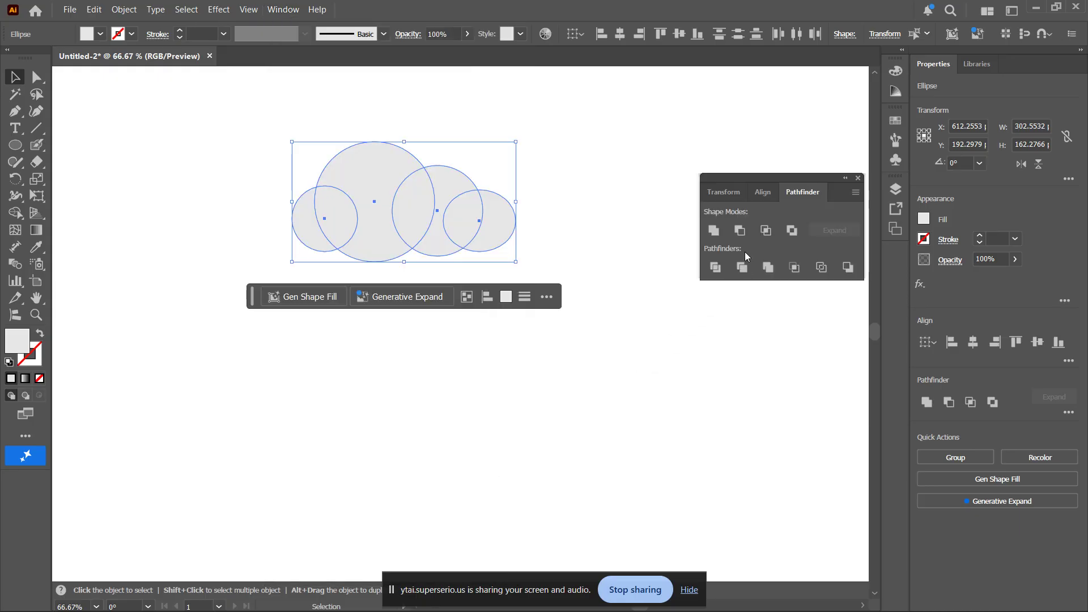
{"action": "left_click", "coordinate": [714, 232]}
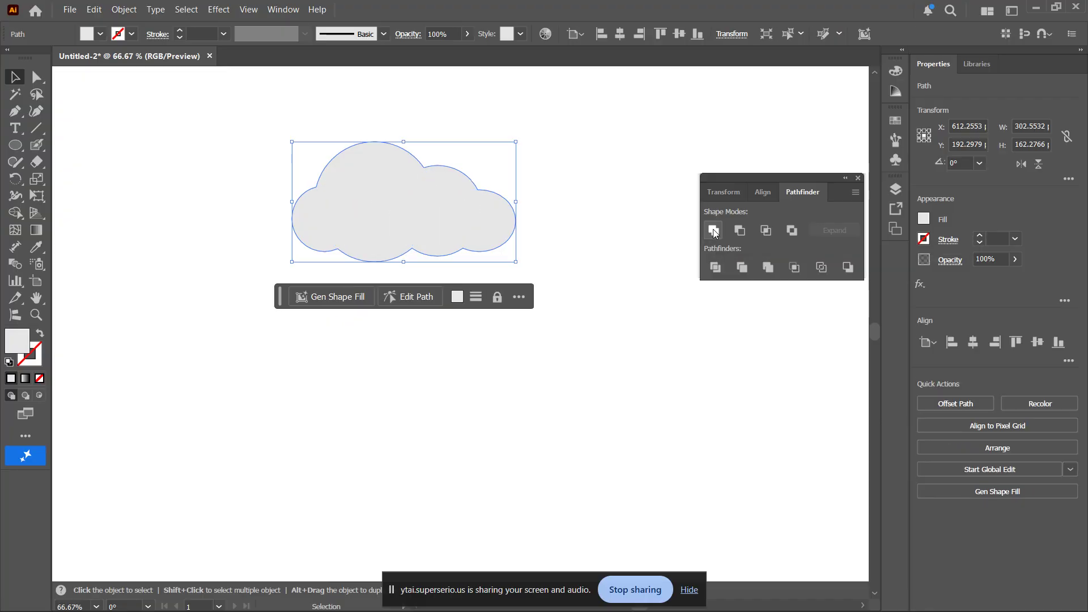
{"action": "left_click", "coordinate": [614, 195]}
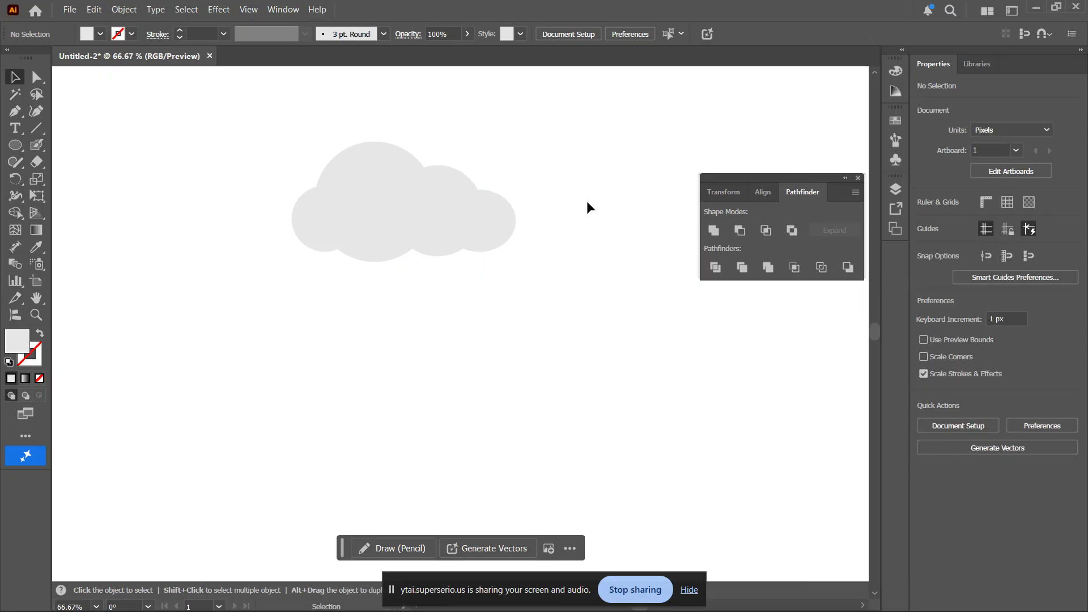
Enlarge the cloud to about 512 by 274 px, reposition it near the middle of the artboard, and close the Pathfinder panel.
{"action": "left_click", "coordinate": [457, 209]}
{"action": "left_click_drag", "start_coordinate": [458, 210], "coordinate": [463, 293]}
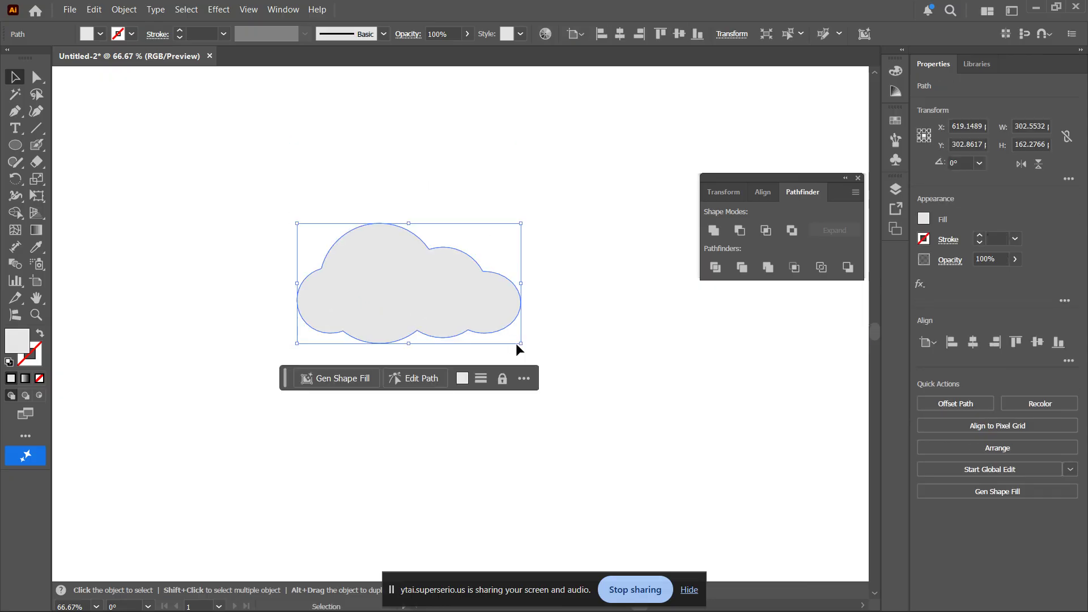
{"action": "left_click_drag", "start_coordinate": [516, 343], "coordinate": [679, 430]}
{"action": "left_click_drag", "start_coordinate": [564, 336], "coordinate": [505, 282]}
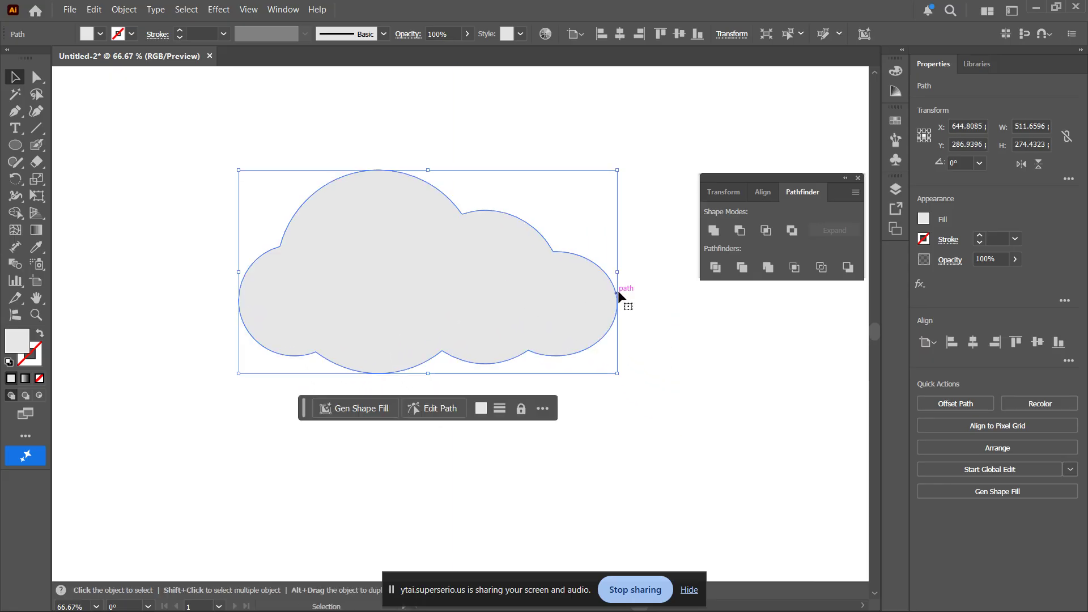
{"action": "left_click", "coordinate": [858, 177]}
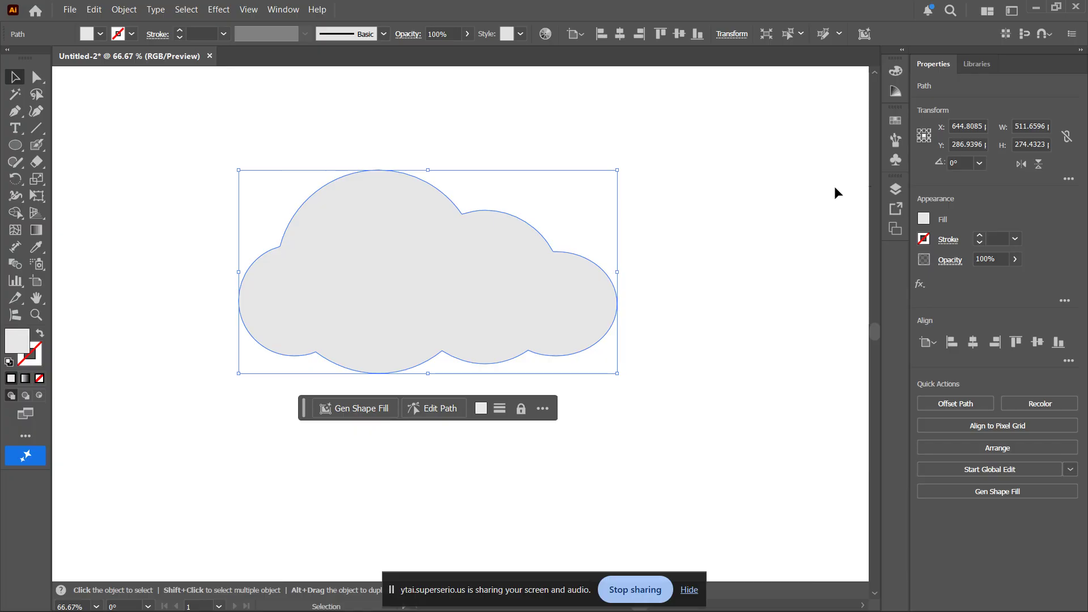
Fill the cloud with the lightest gray swatch and deselect it.
{"action": "left_click", "coordinate": [924, 219]}
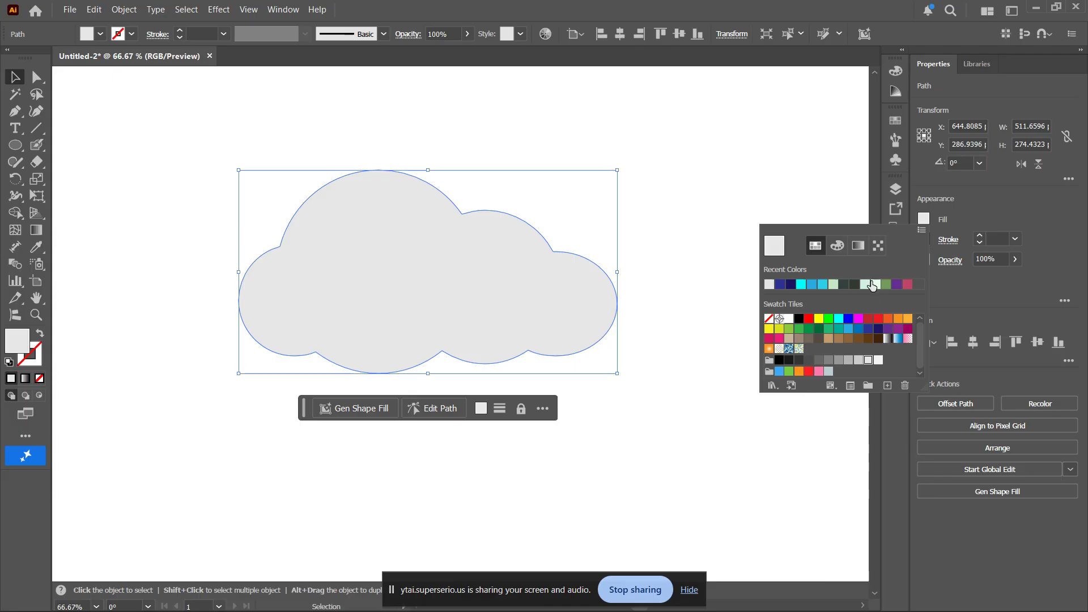
{"action": "left_click", "coordinate": [878, 361]}
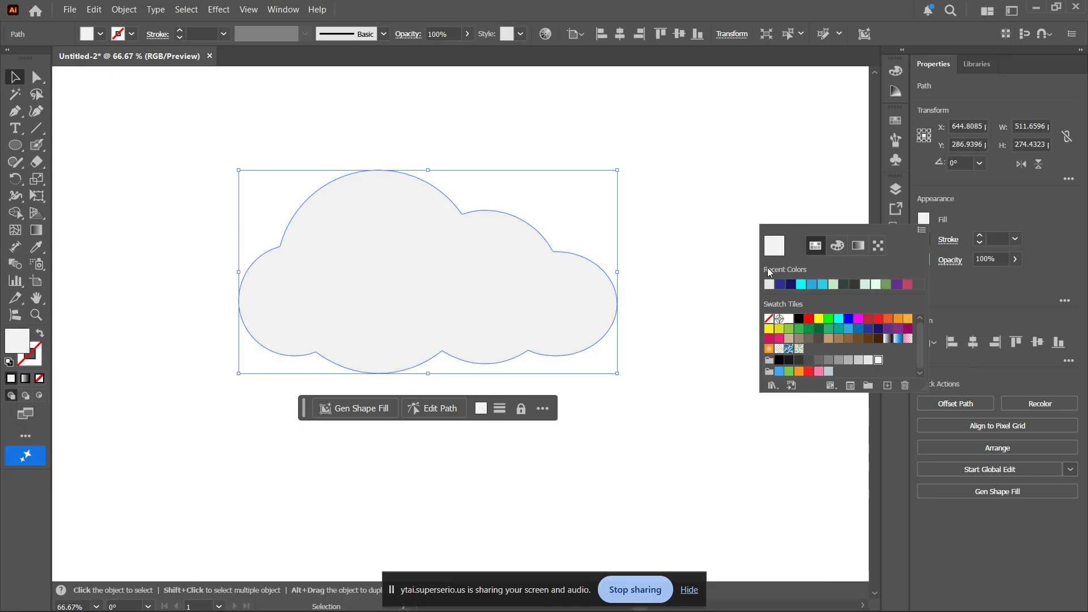
{"action": "left_click", "coordinate": [759, 155]}
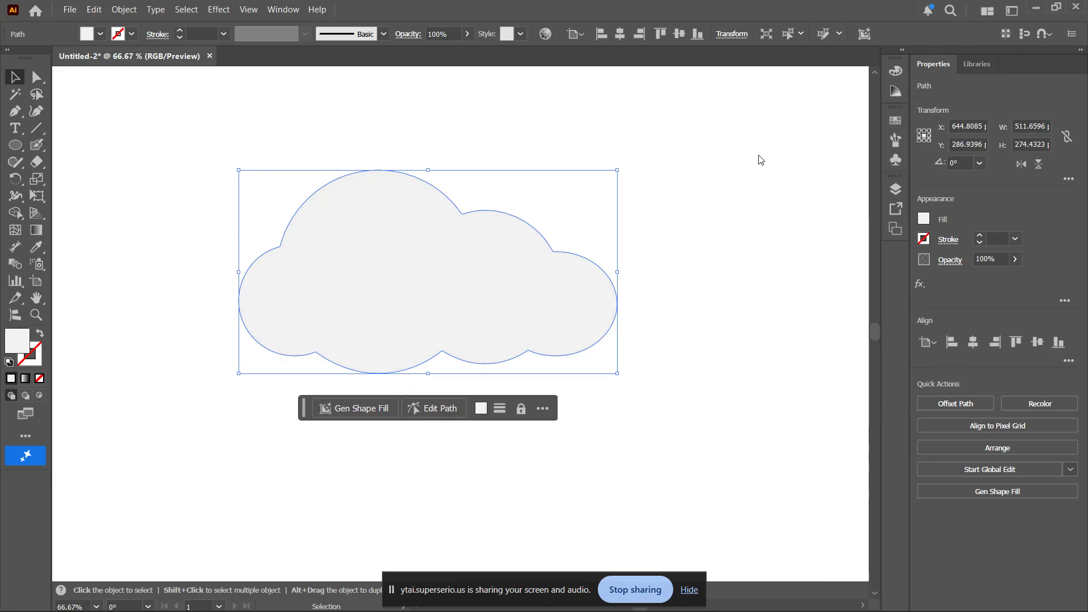
{"action": "left_click", "coordinate": [828, 216]}
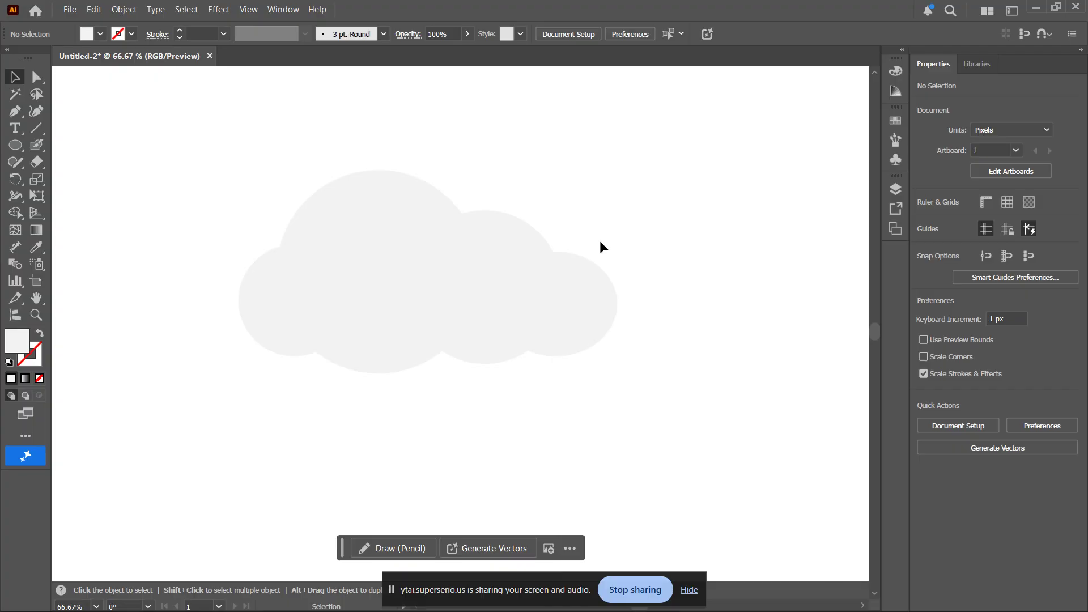
Move the cloud to the left part of the artboard and place a duplicate of it to its upper right.
{"action": "left_click", "coordinate": [542, 267]}
{"action": "left_click_drag", "start_coordinate": [541, 267], "coordinate": [420, 271]}
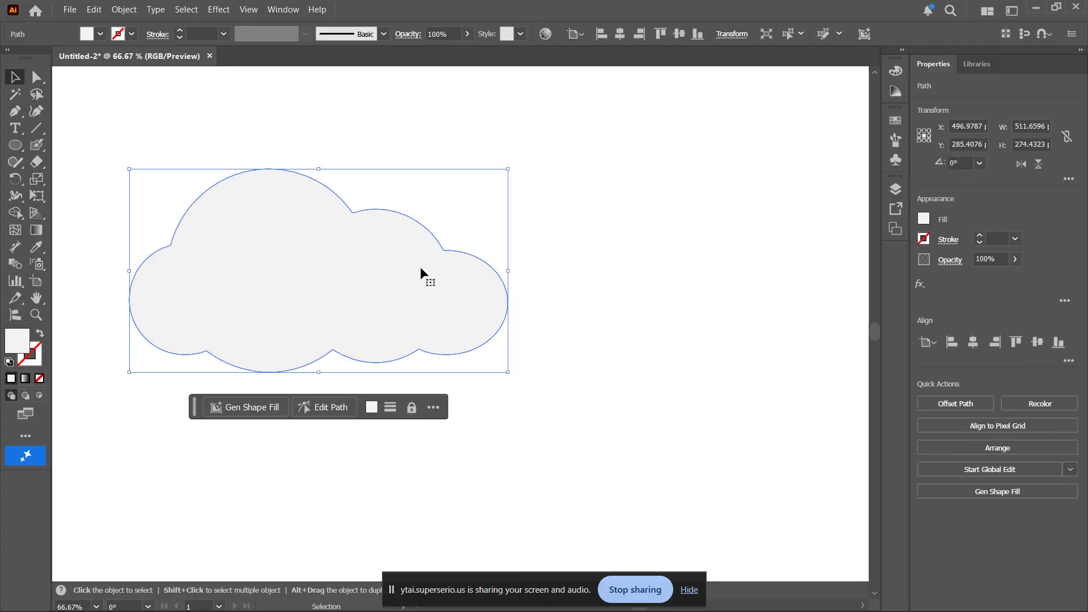
{"action": "key", "text": "ctrl"}
{"action": "key", "text": "ctrl"}
{"action": "left_click_drag", "start_coordinate": [420, 276], "coordinate": [688, 218]}
{"action": "left_click", "coordinate": [714, 446]}
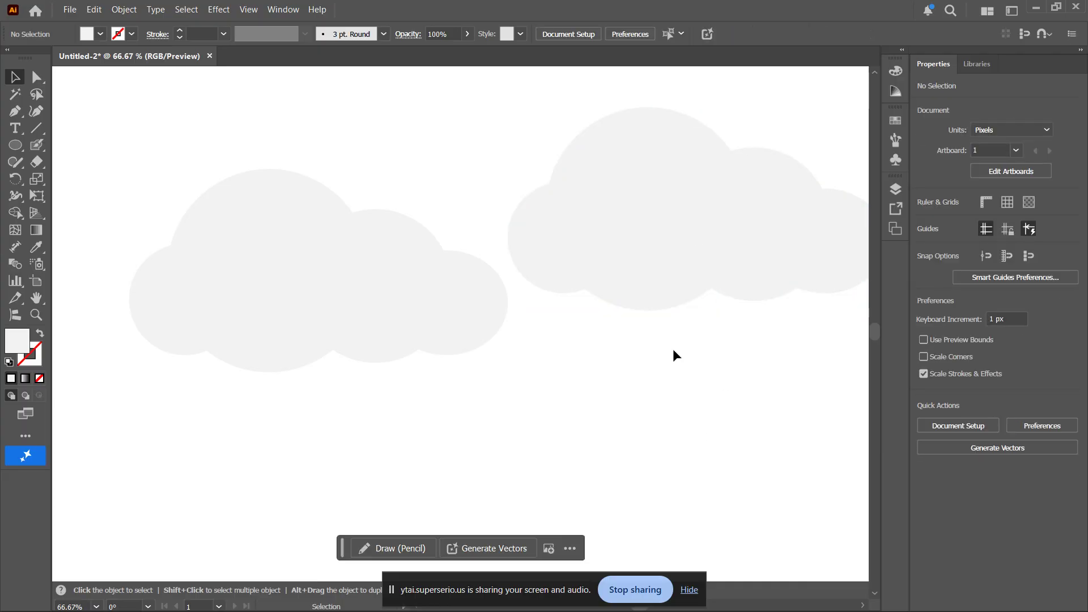
{"action": "scroll", "coordinate": [668, 334], "scroll_direction": "down", "scroll_amount": 1}
{"action": "left_click_drag", "start_coordinate": [729, 351], "coordinate": [649, 354]}
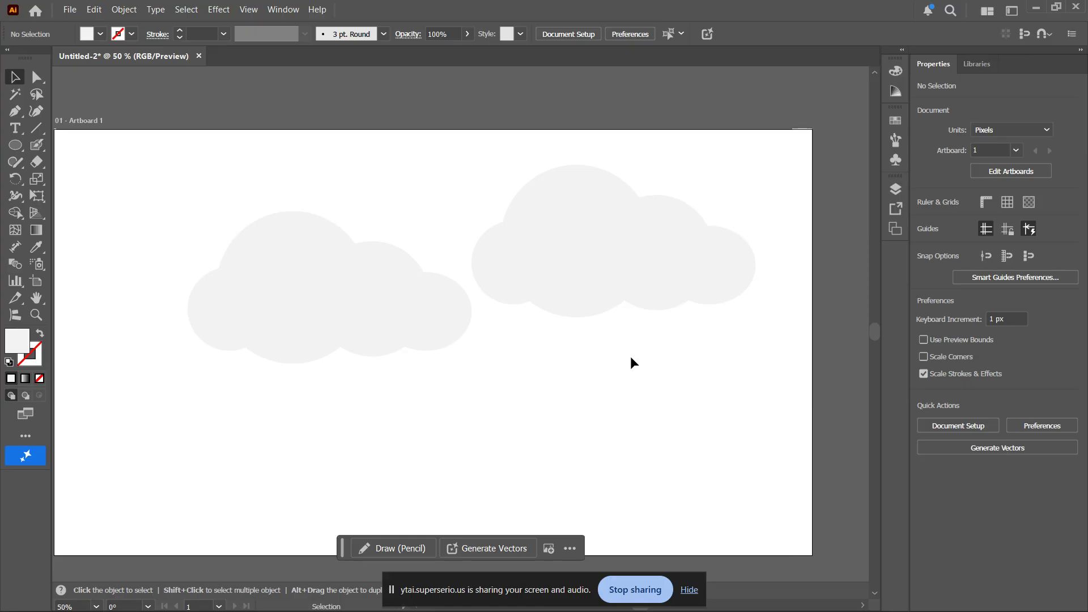
{"action": "left_click_drag", "start_coordinate": [630, 356], "coordinate": [667, 338]}
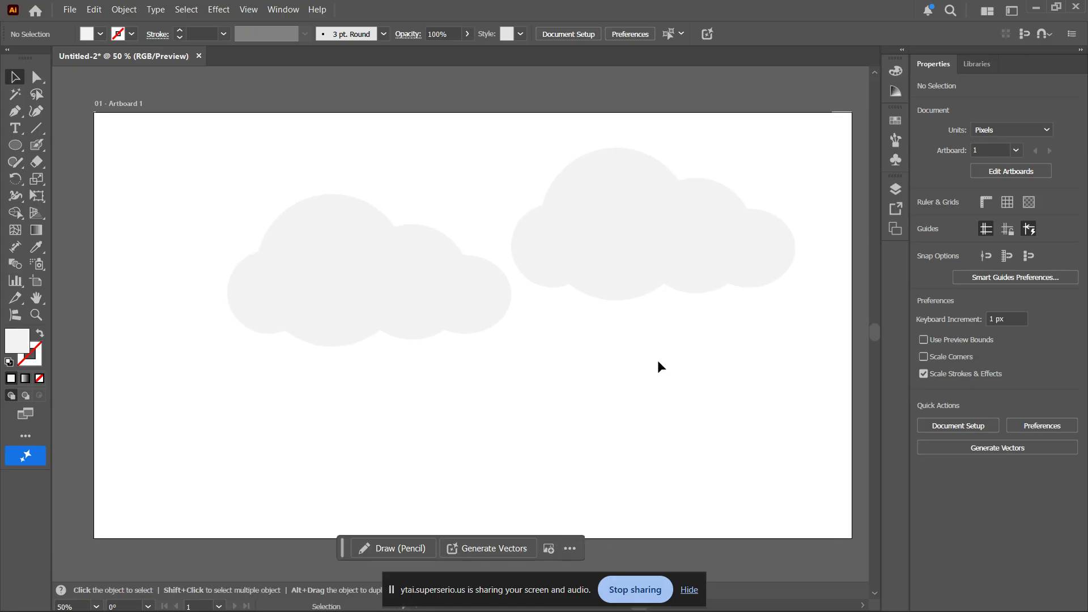